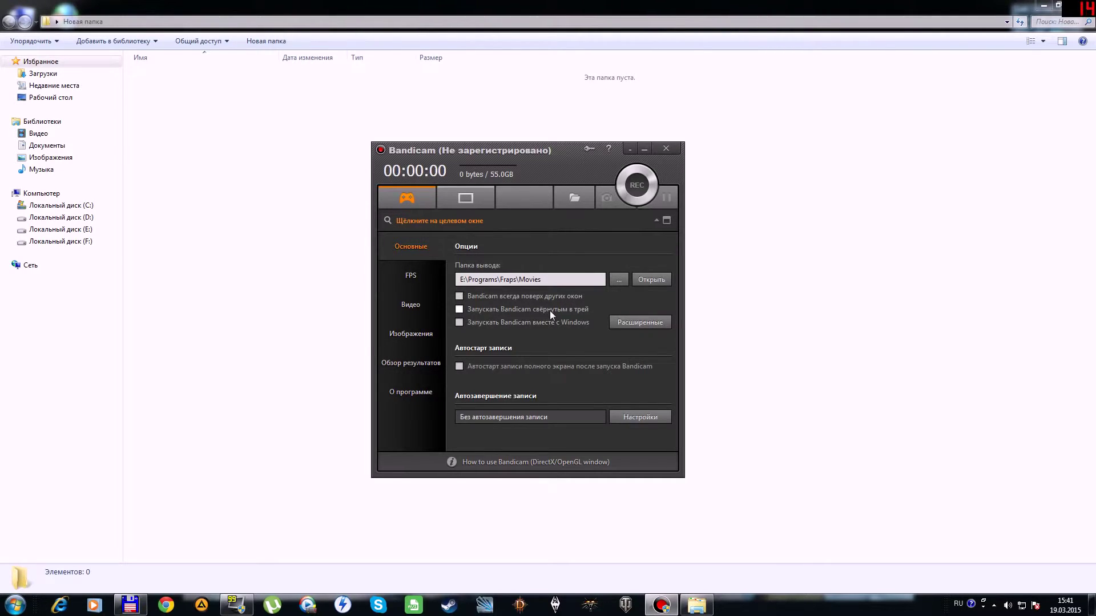
left_click(994, 605)
left_click(994, 605)
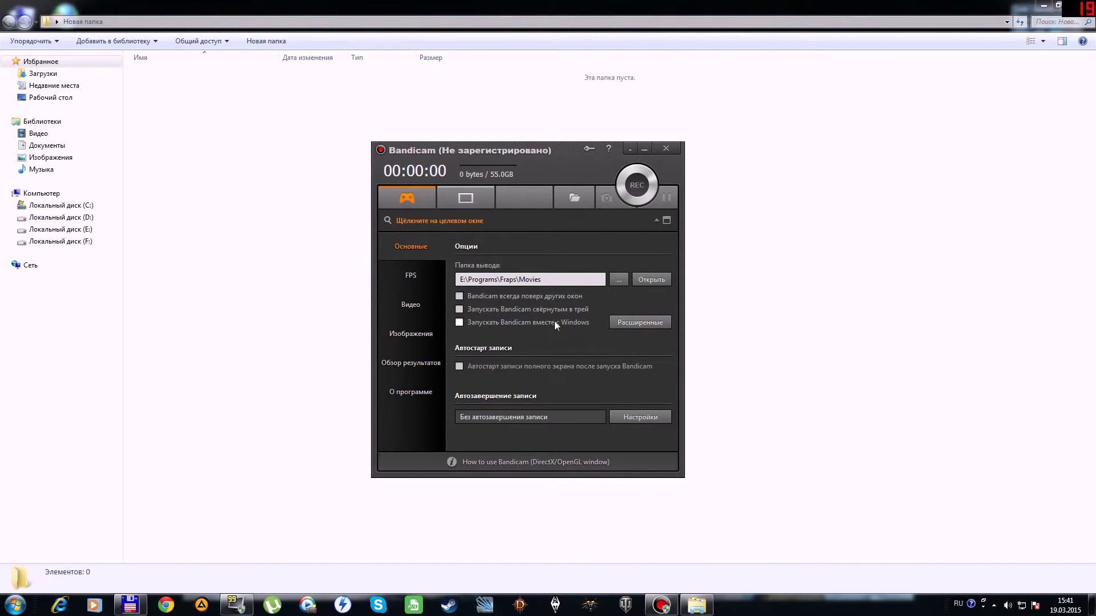
- Review the advanced general, output, hooking, language and miscellaneous settings, keeping them as they are
left_click(640, 322)
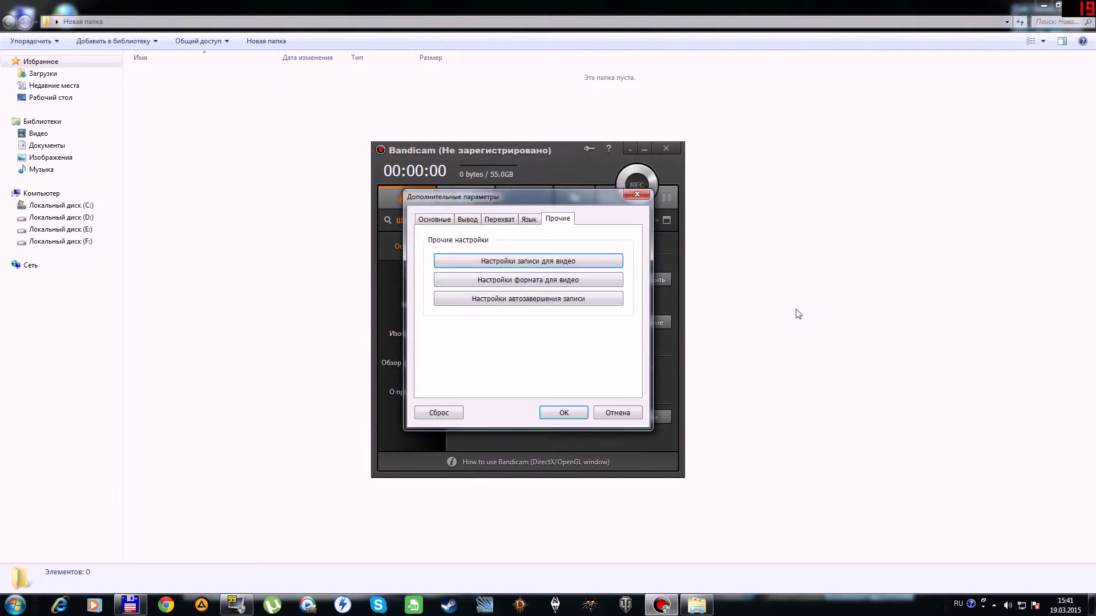
left_click(437, 220)
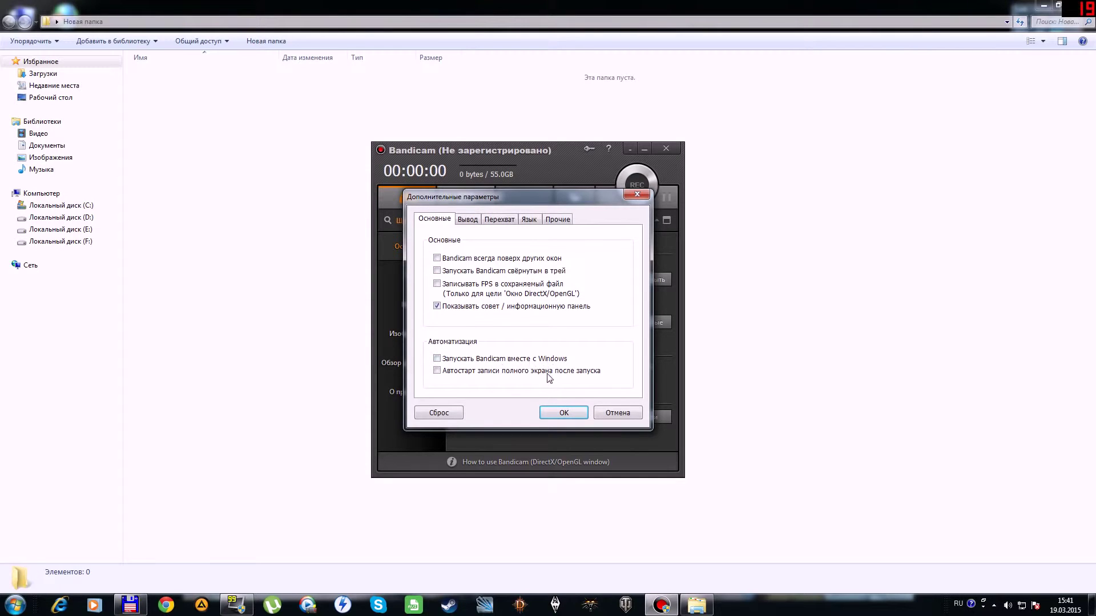
left_click(467, 219)
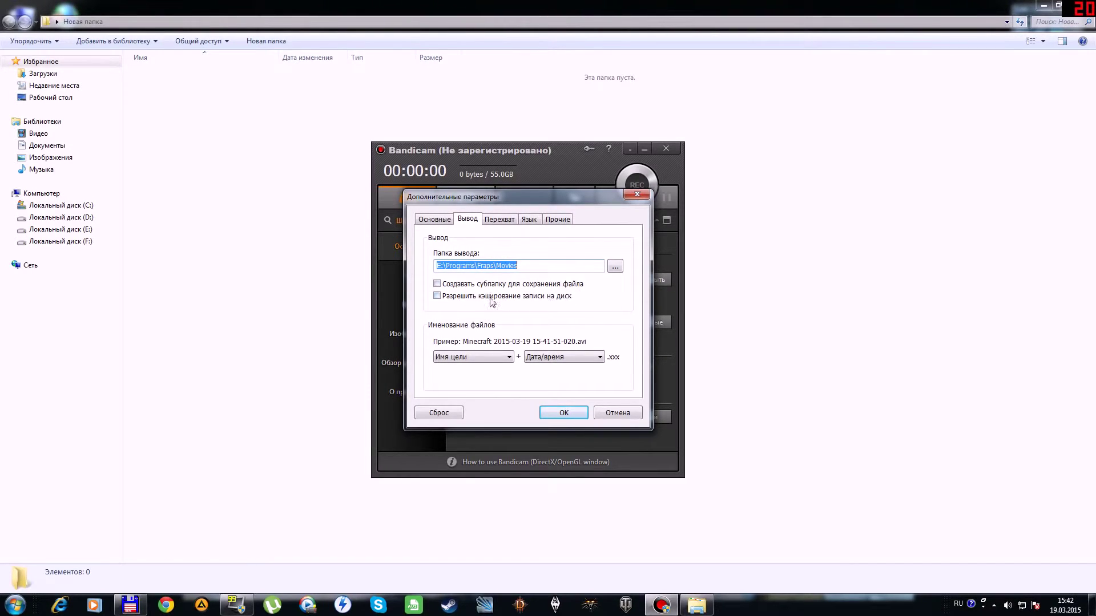
left_click(494, 221)
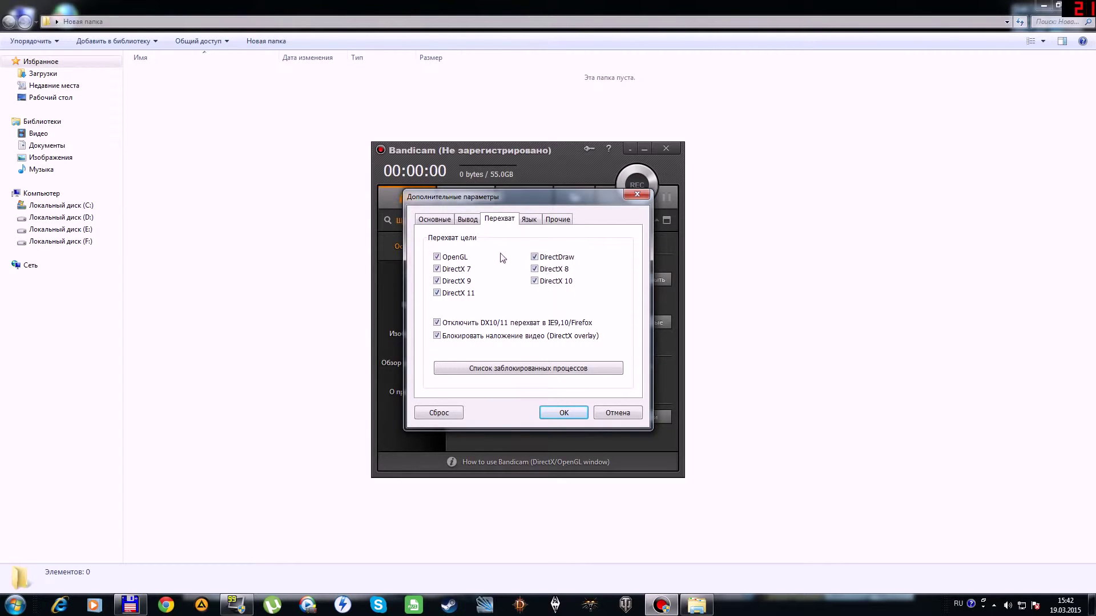
left_click(533, 222)
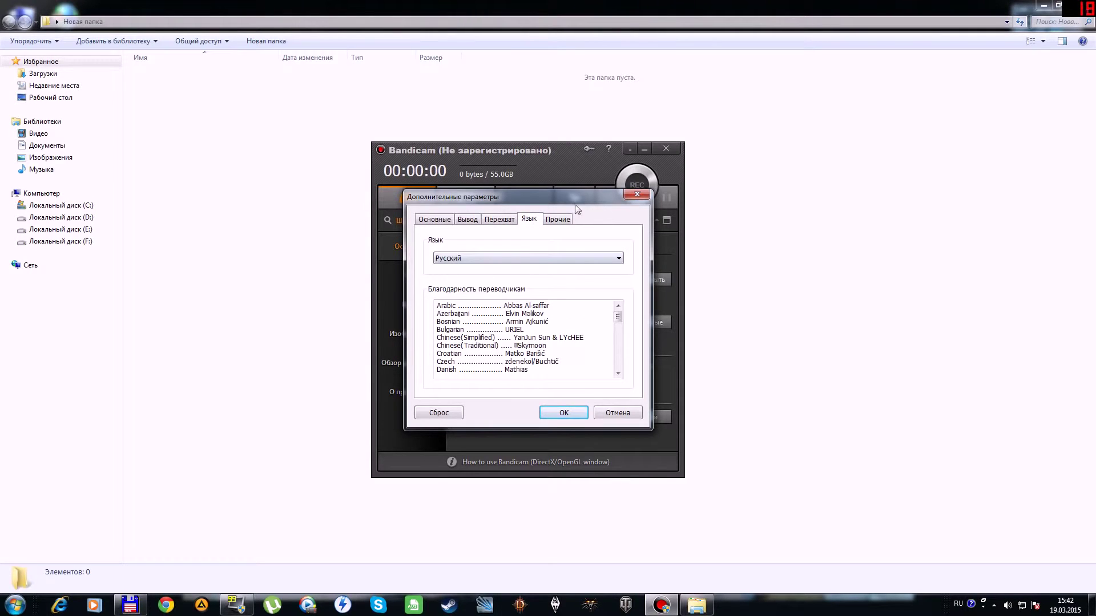
left_click(557, 221)
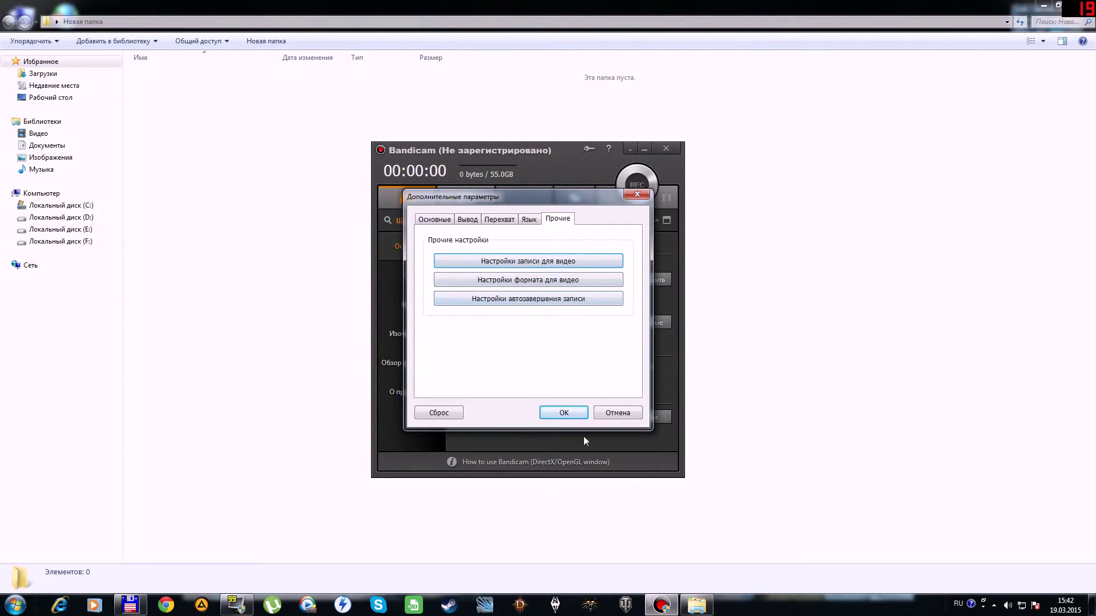
left_click(563, 414)
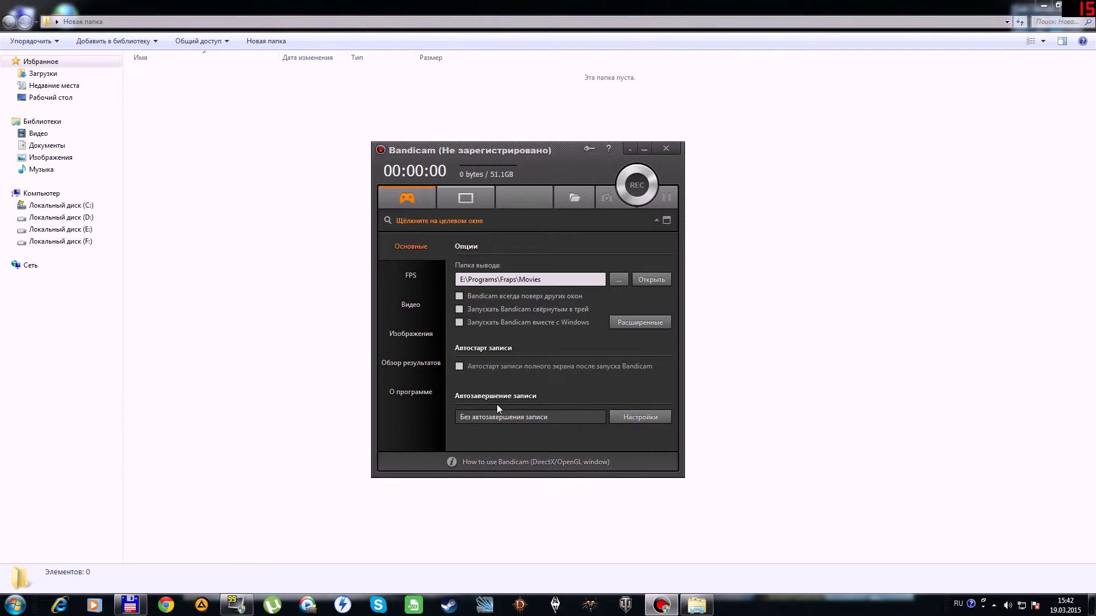
- Review the automatic recording completion conditions, and show the FPS overlay and limit settings
left_click(642, 416)
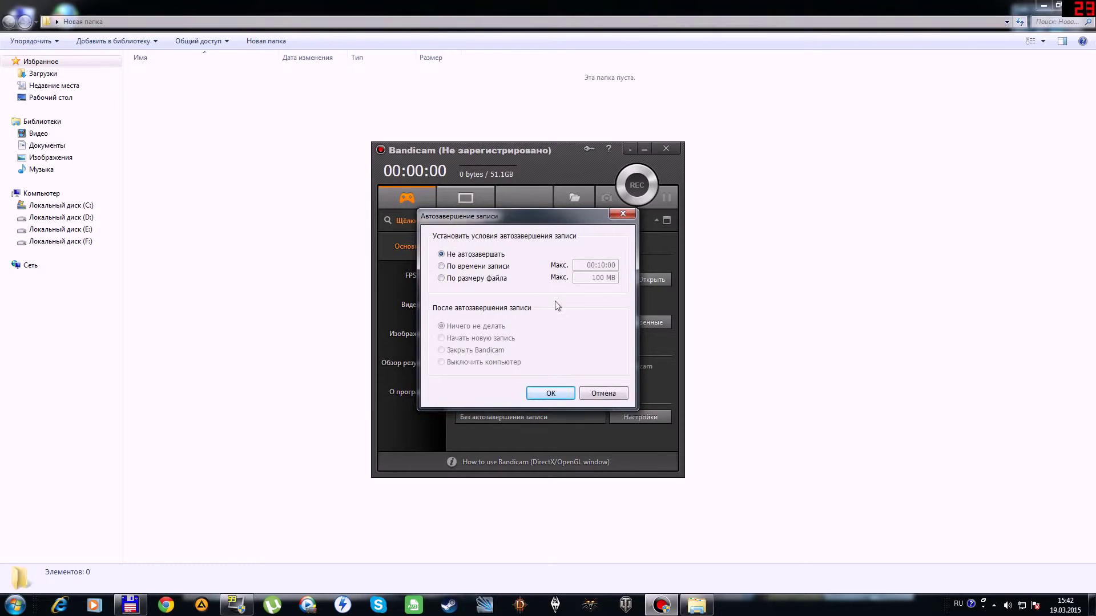
left_click(552, 393)
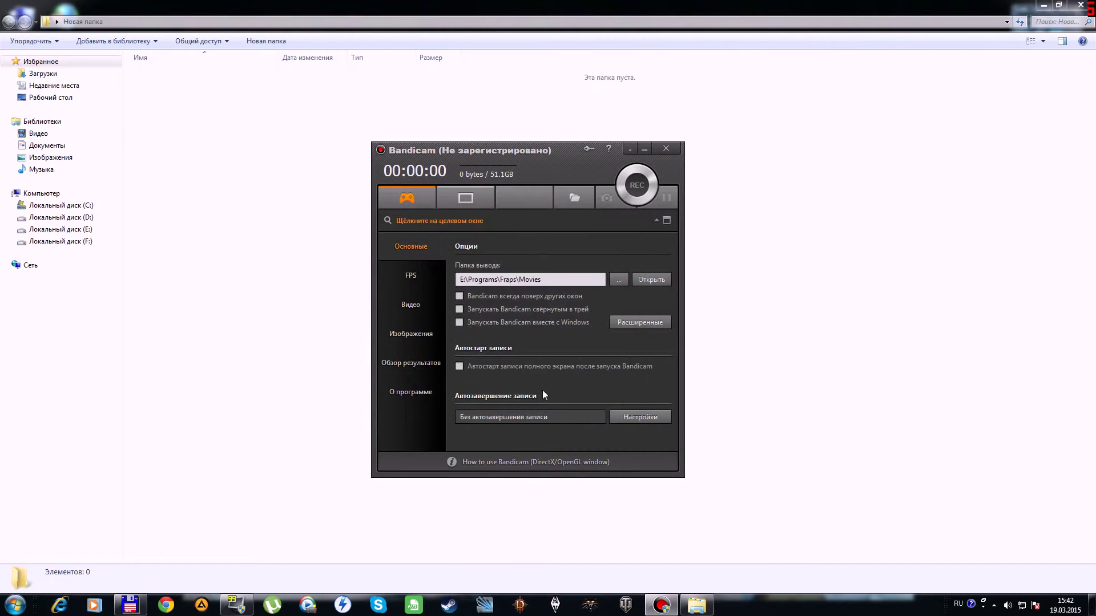
left_click(414, 278)
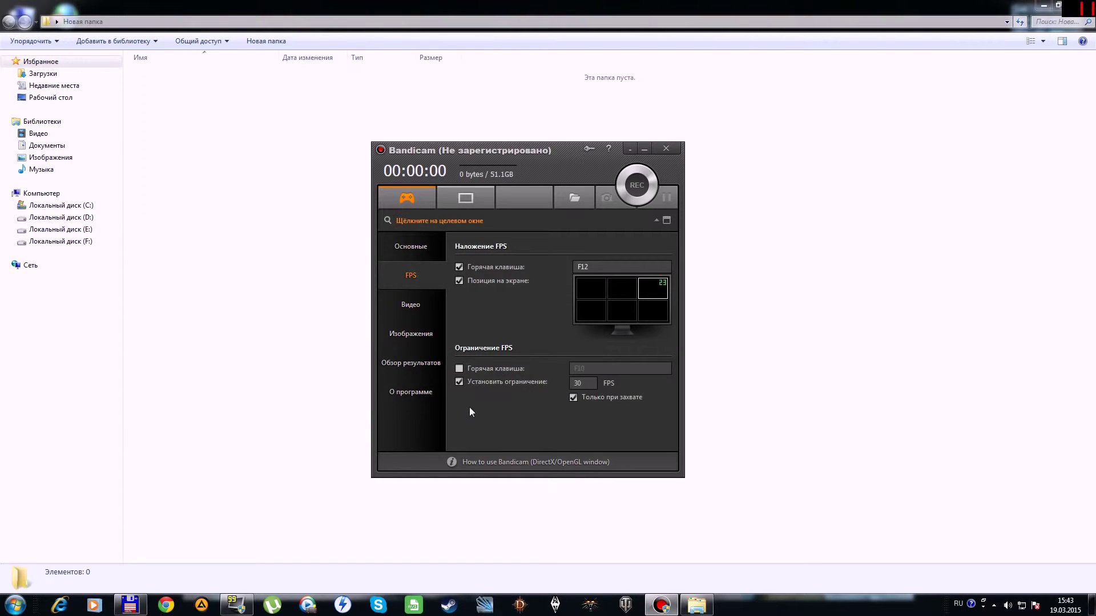
- Examine the video recording options and the available primary and secondary sound devices
left_click(411, 306)
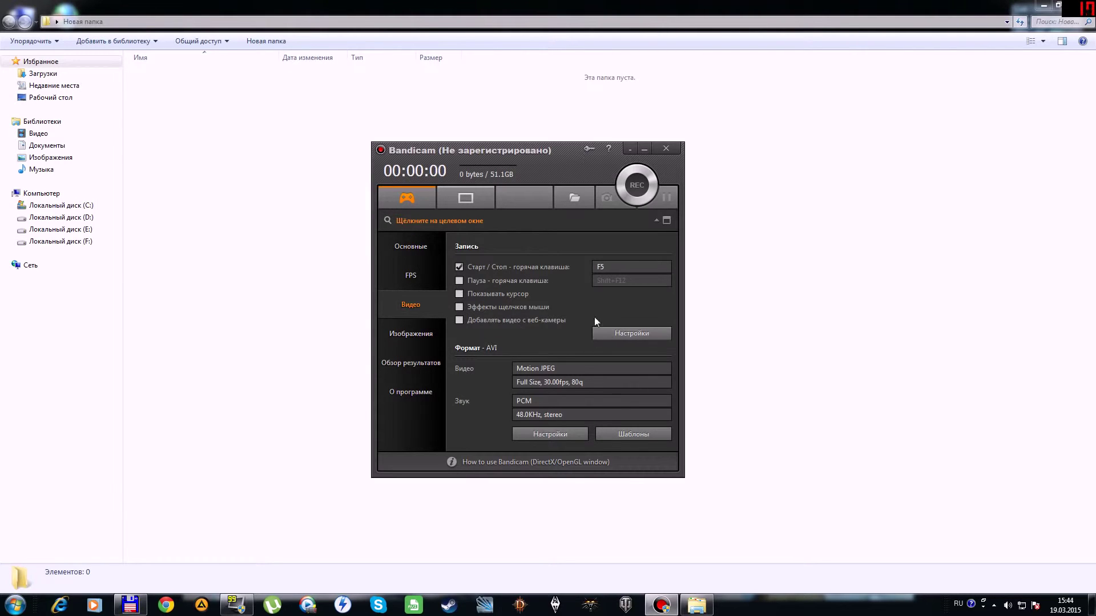
left_click(622, 334)
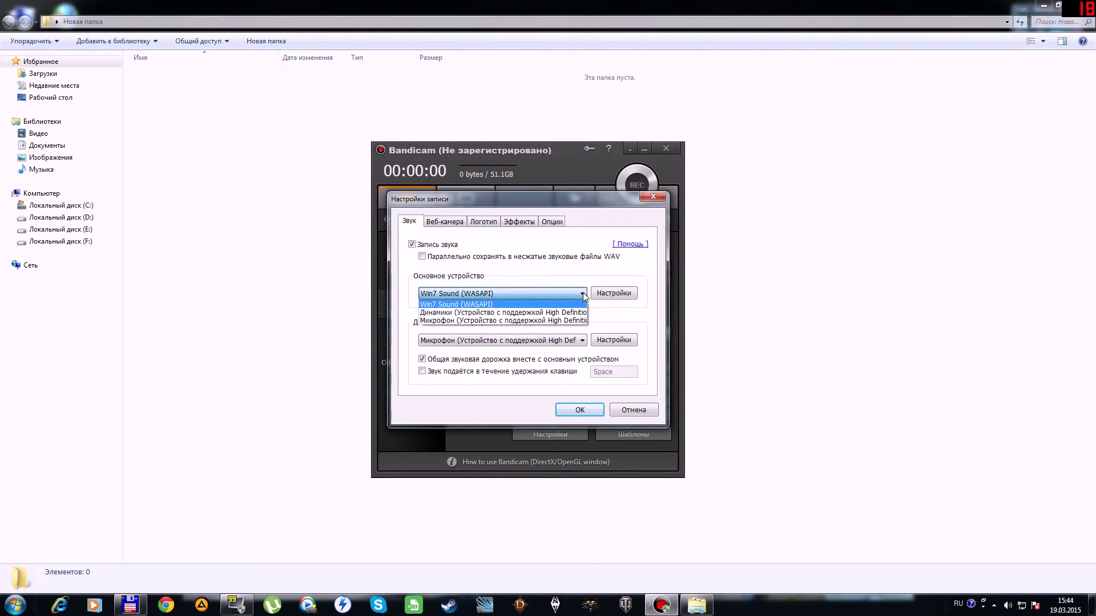
left_click(503, 294)
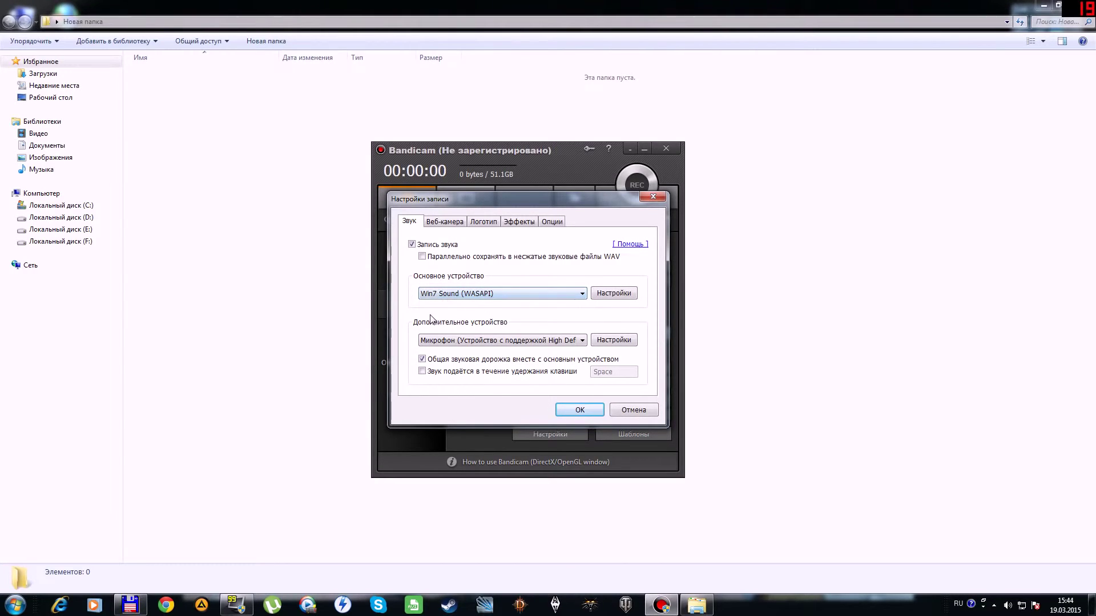
left_click(583, 341)
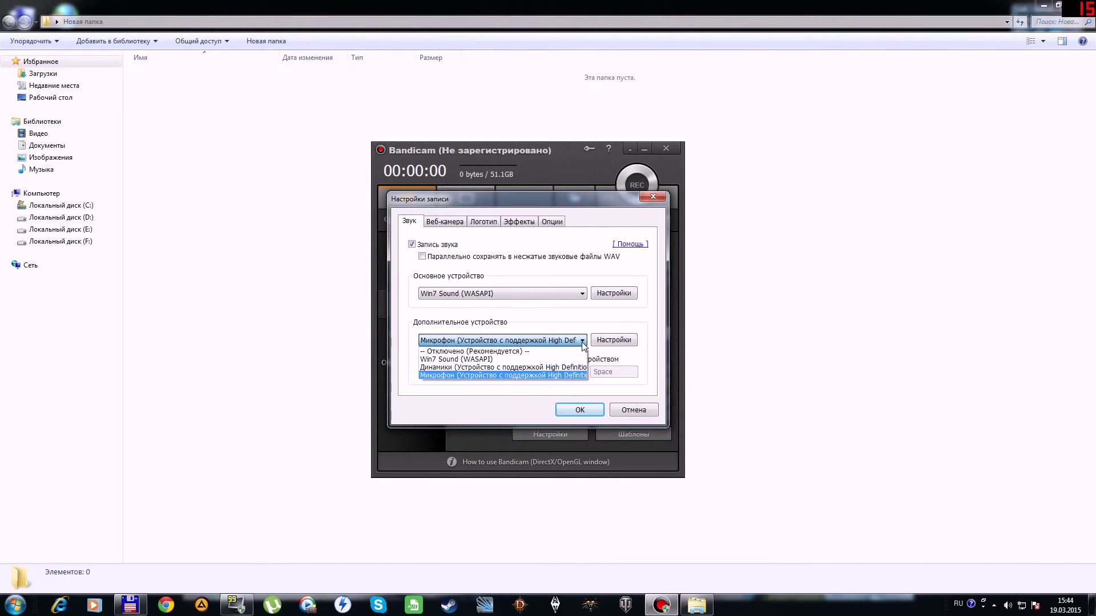
left_click(583, 342)
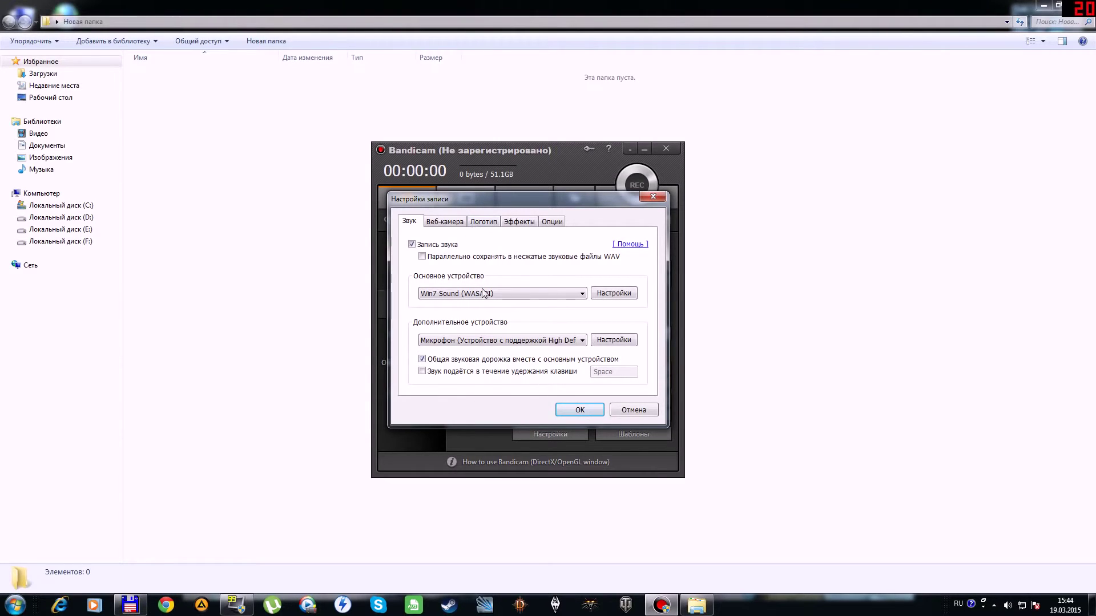
- Enable adding webcam video to examine the camera choices, and turn the webcam overlay back off
left_click(448, 226)
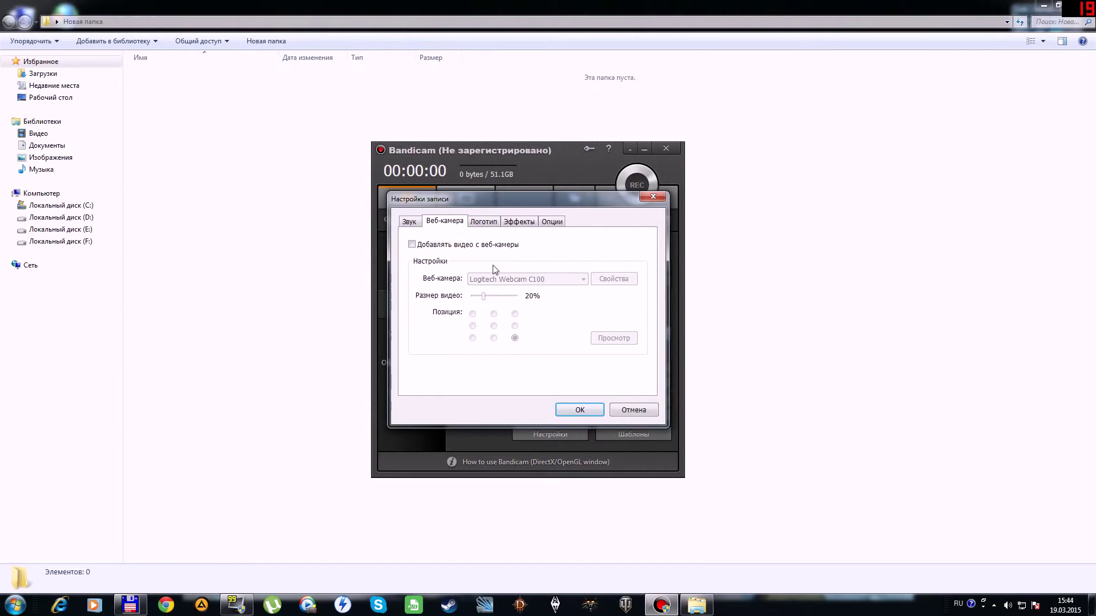
left_click(411, 245)
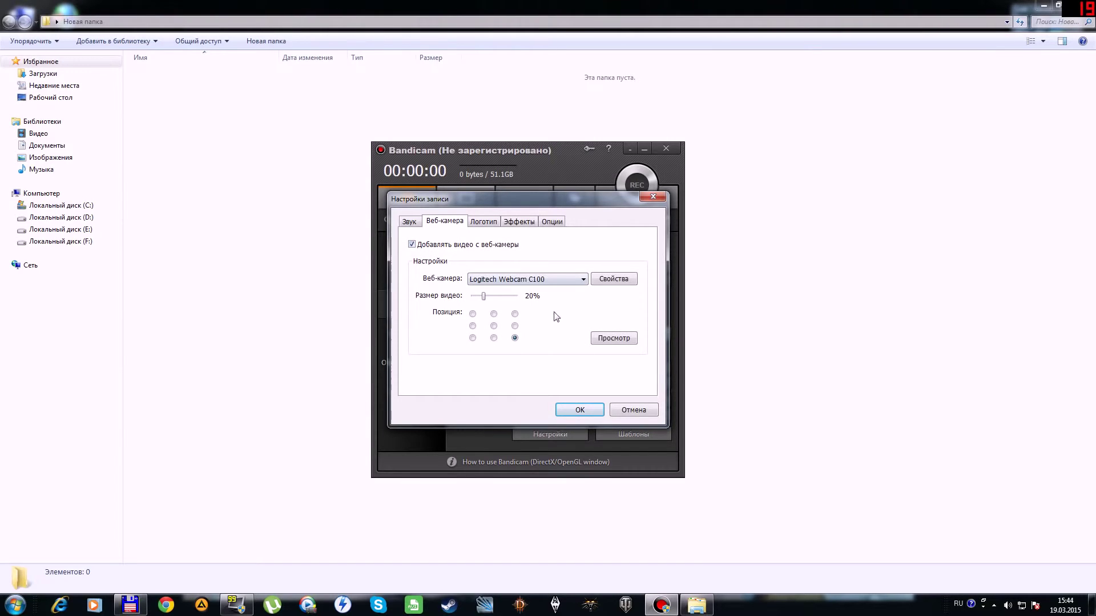
left_click(584, 279)
left_click(584, 282)
left_click(571, 279)
left_click(566, 289)
left_click(411, 244)
- Enable the logo on the video to examine its image, transparency and position options, and disable it again
left_click(482, 222)
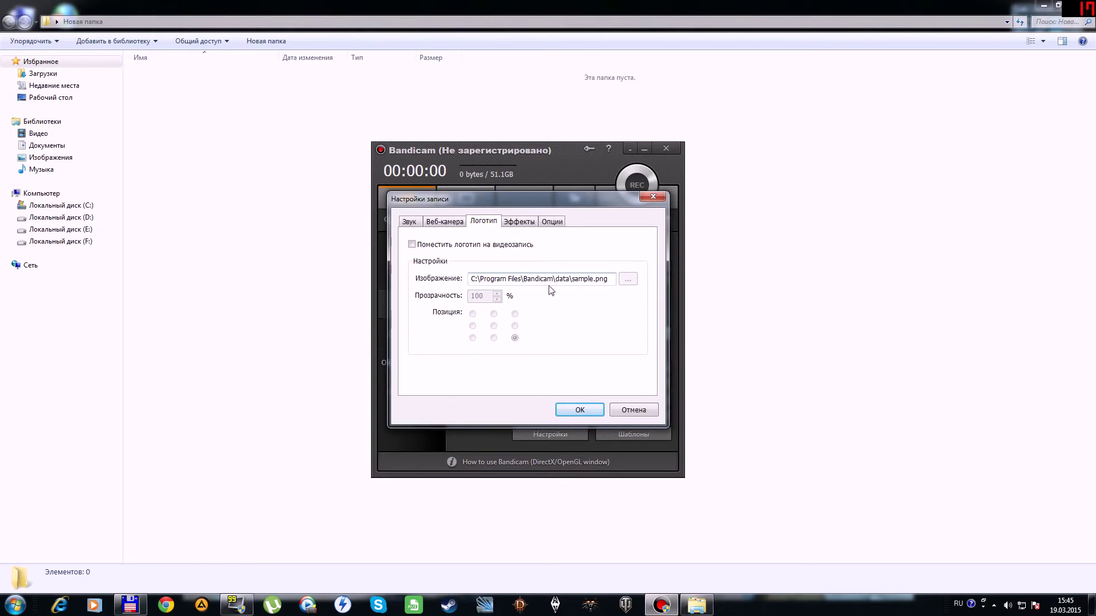
left_click(412, 245)
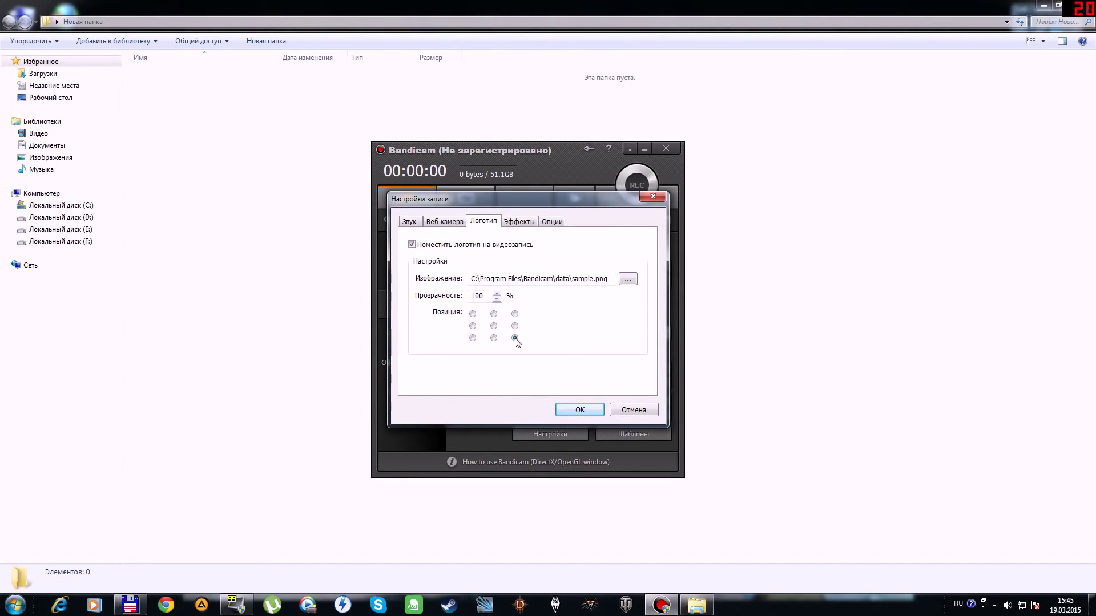
left_click(412, 245)
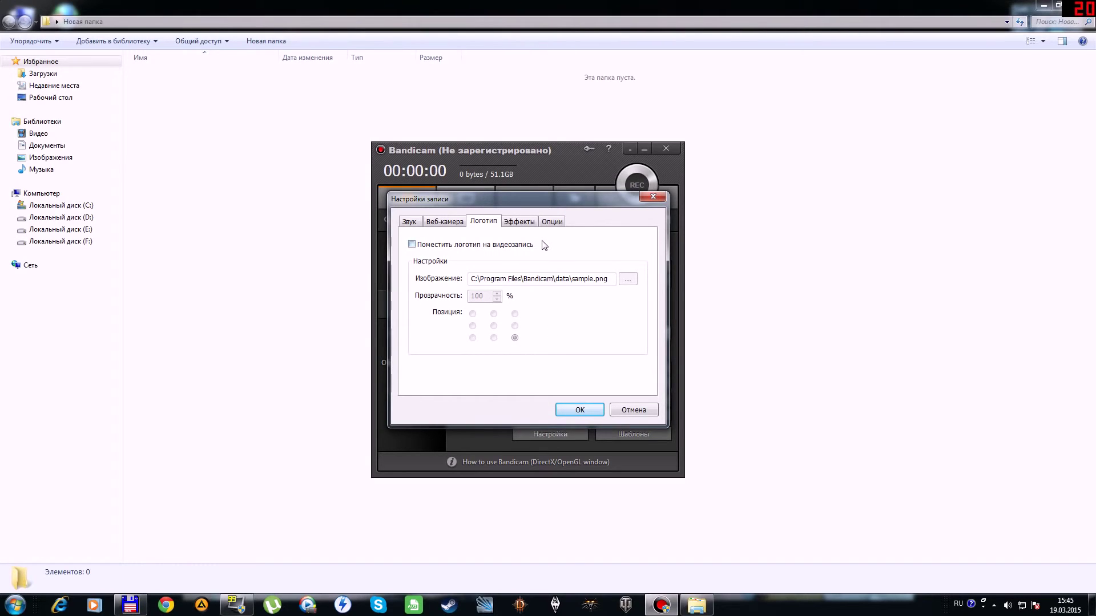
- Review the mouse effects and the recording priority options, and accept the recording settings
left_click(525, 223)
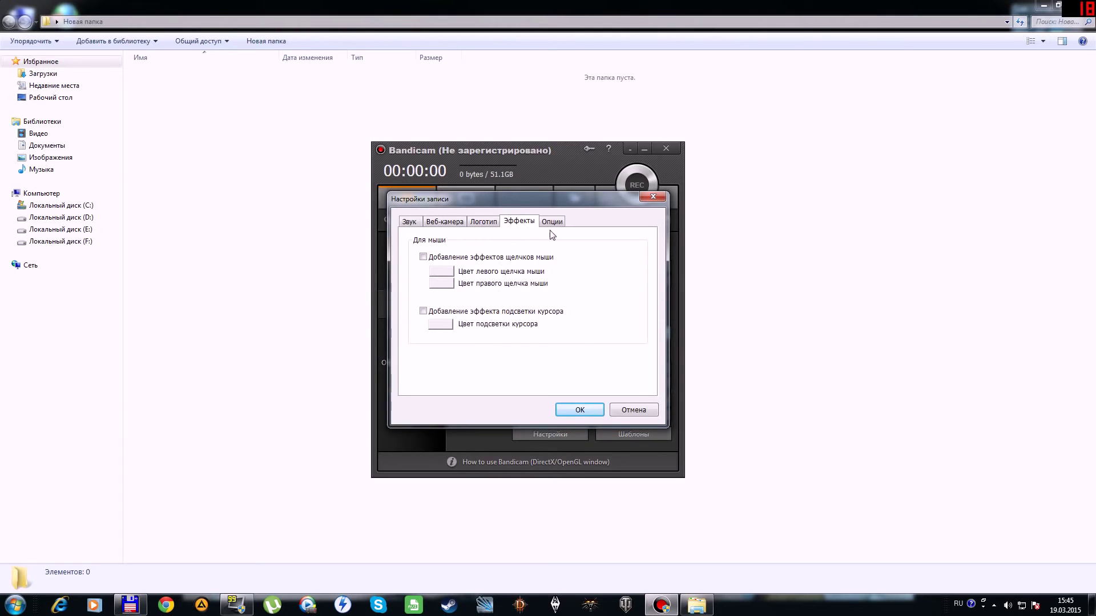
left_click(550, 223)
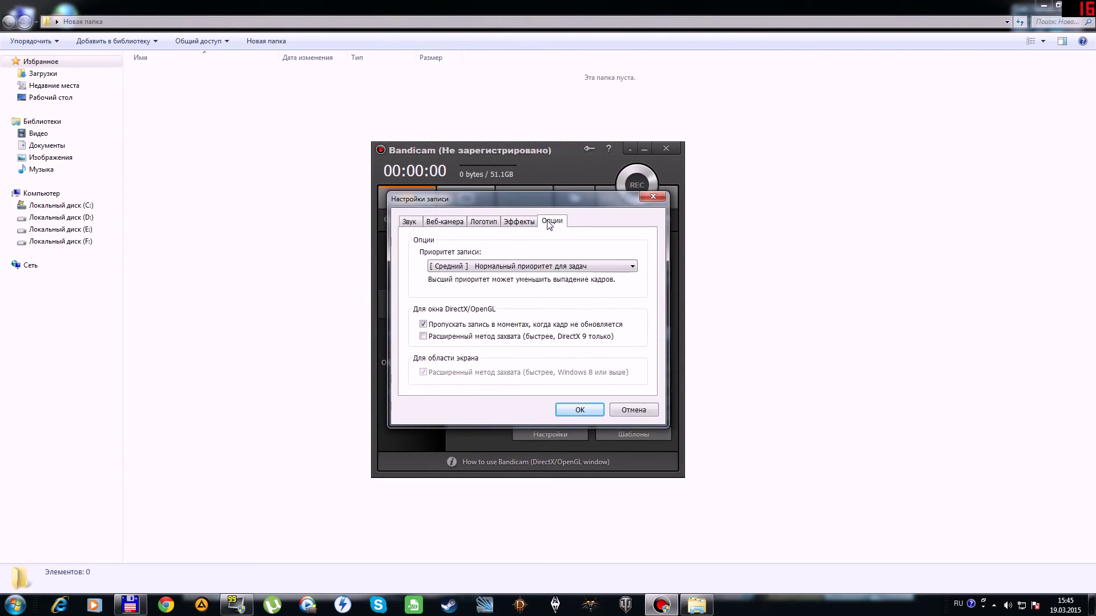
left_click(410, 223)
left_click(583, 412)
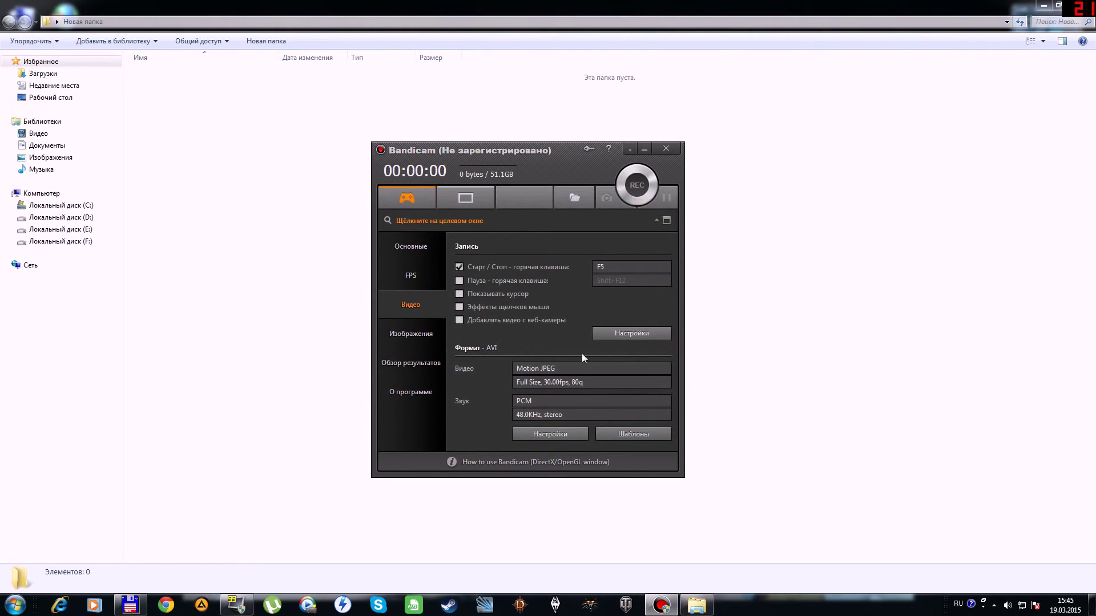
- Review the format templates and the video size, codec and quality choices in the format settings
left_click(623, 434)
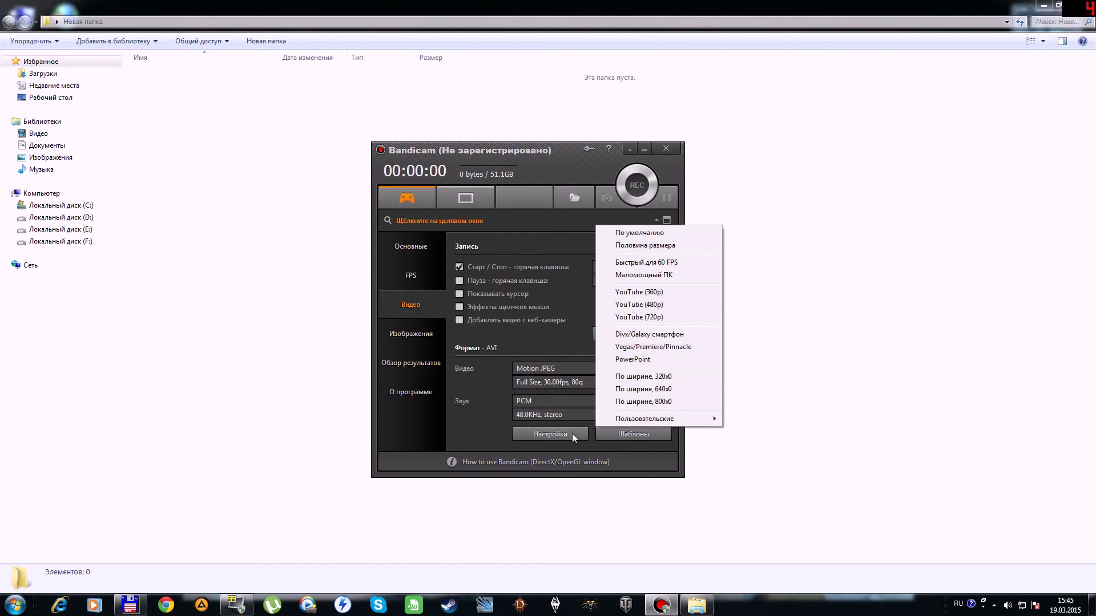
left_click(513, 436)
left_click(543, 433)
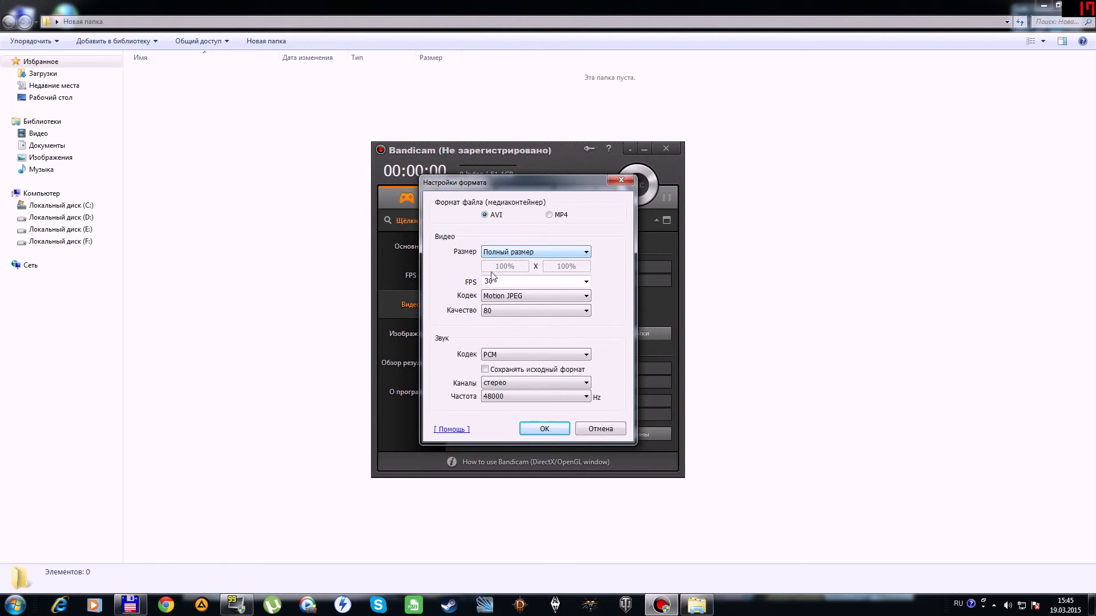
left_click(587, 253)
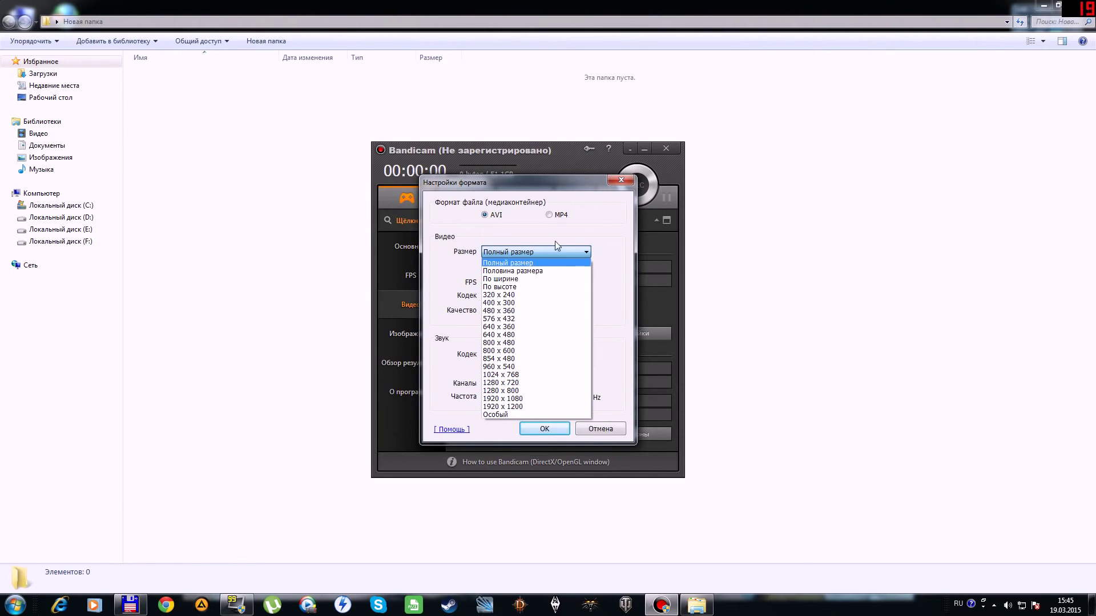
left_click(581, 252)
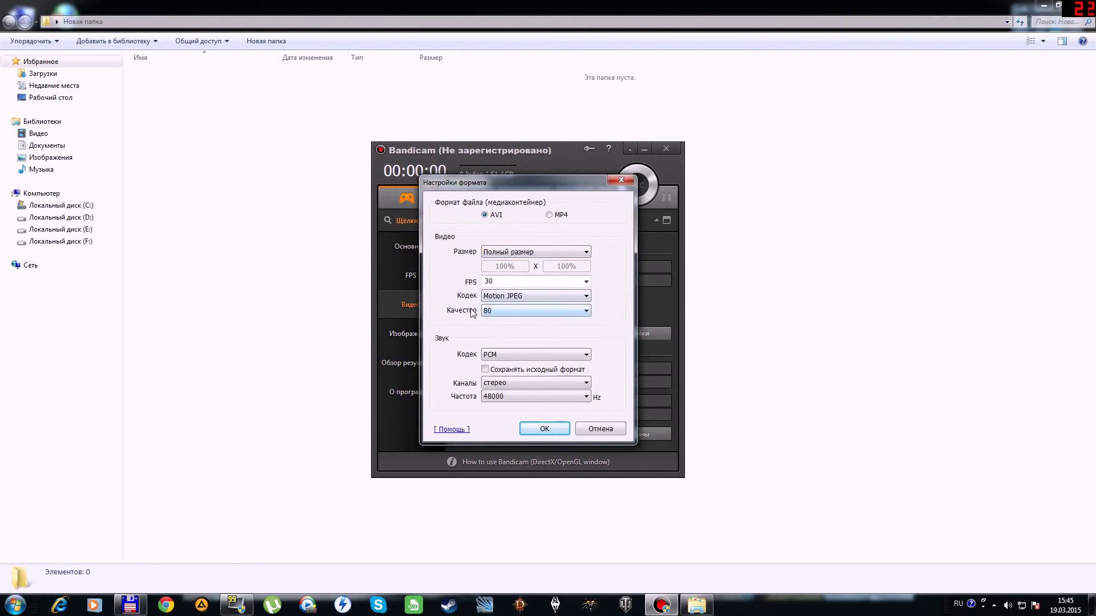
left_click(586, 297)
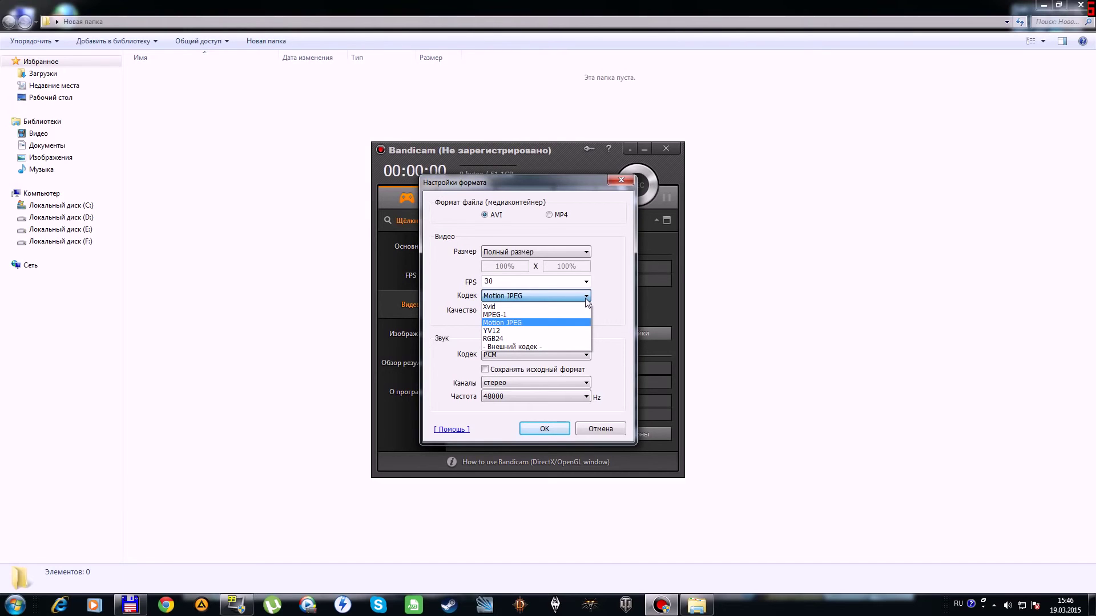
left_click(585, 298)
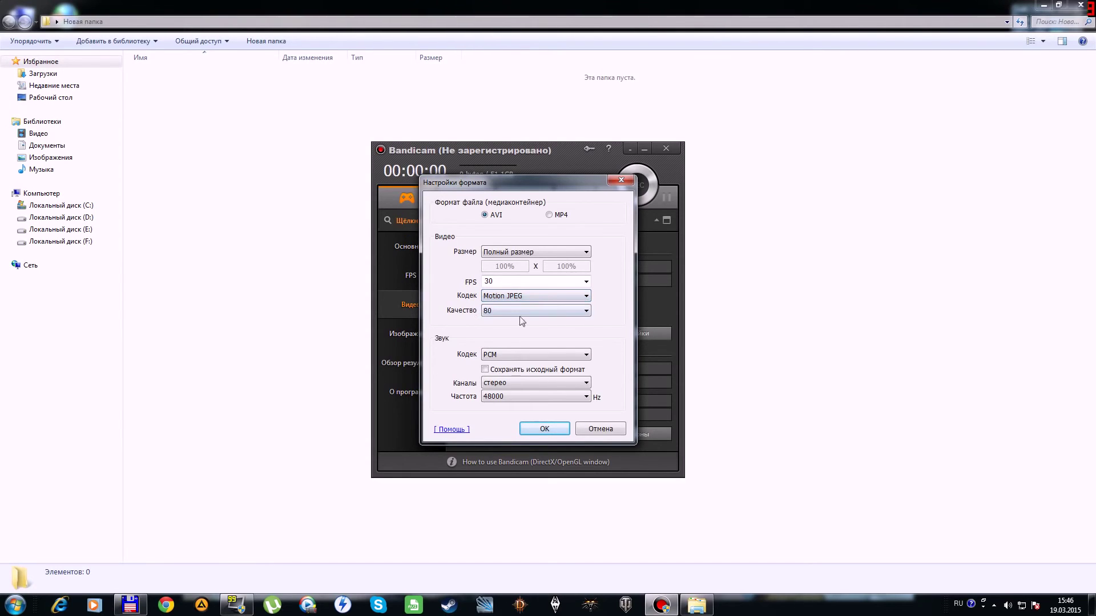
left_click(587, 311)
left_click(587, 313)
- Review the audio codec, channel and frequency choices, and accept the format settings
left_click(587, 355)
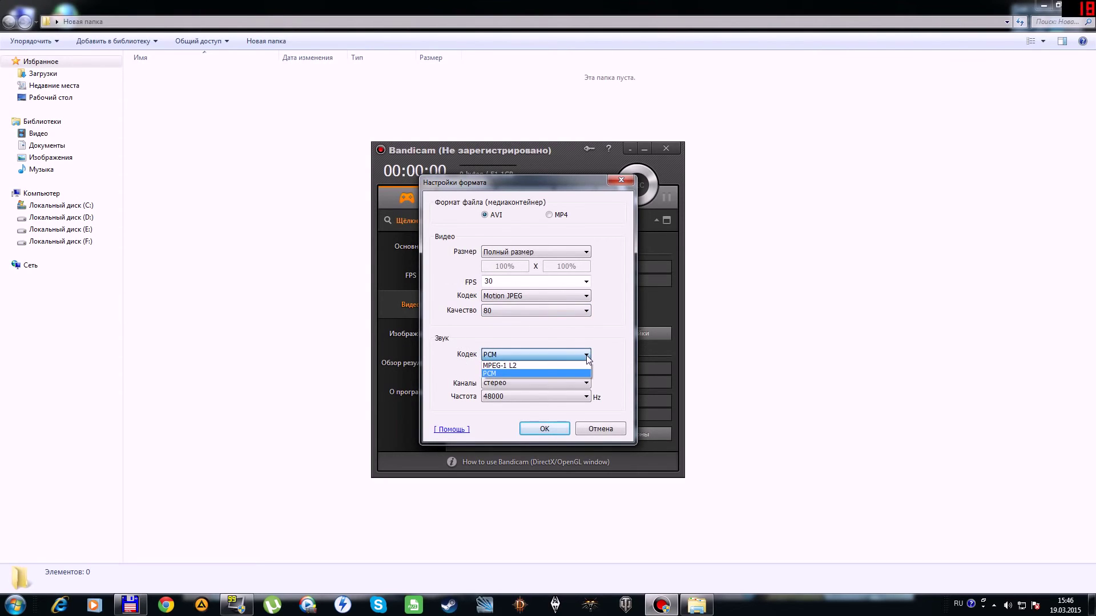
left_click(587, 356)
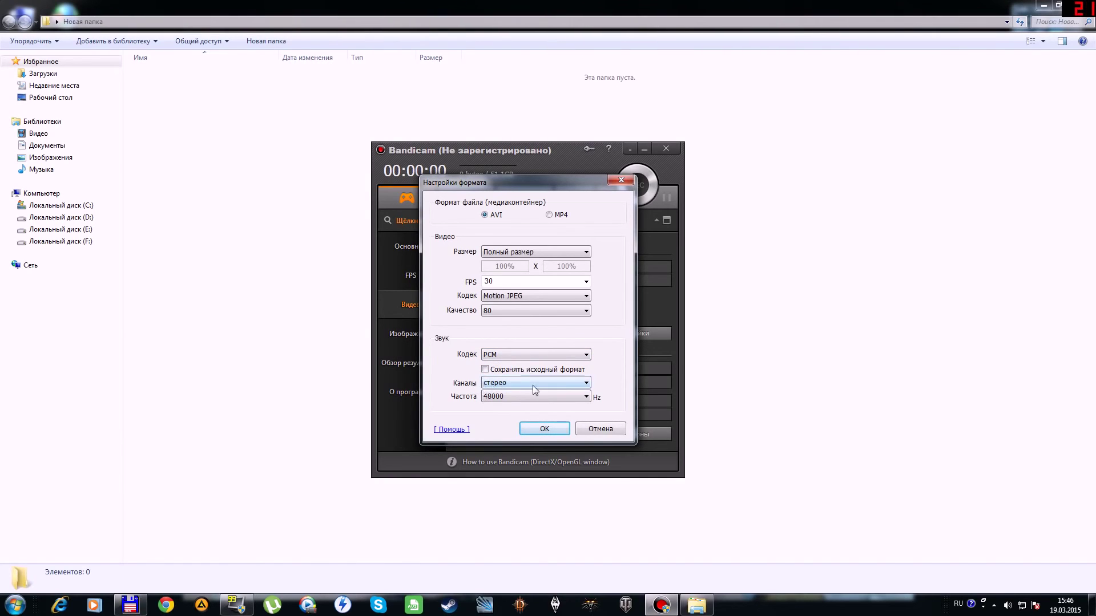
left_click(587, 383)
left_click(547, 390)
left_click(585, 398)
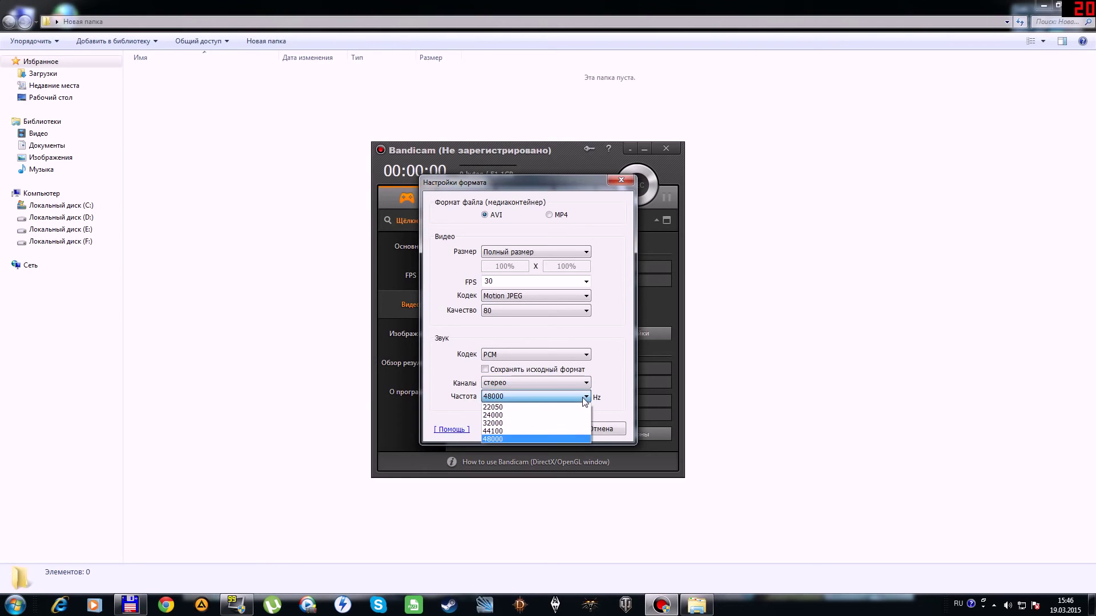
left_click(582, 397)
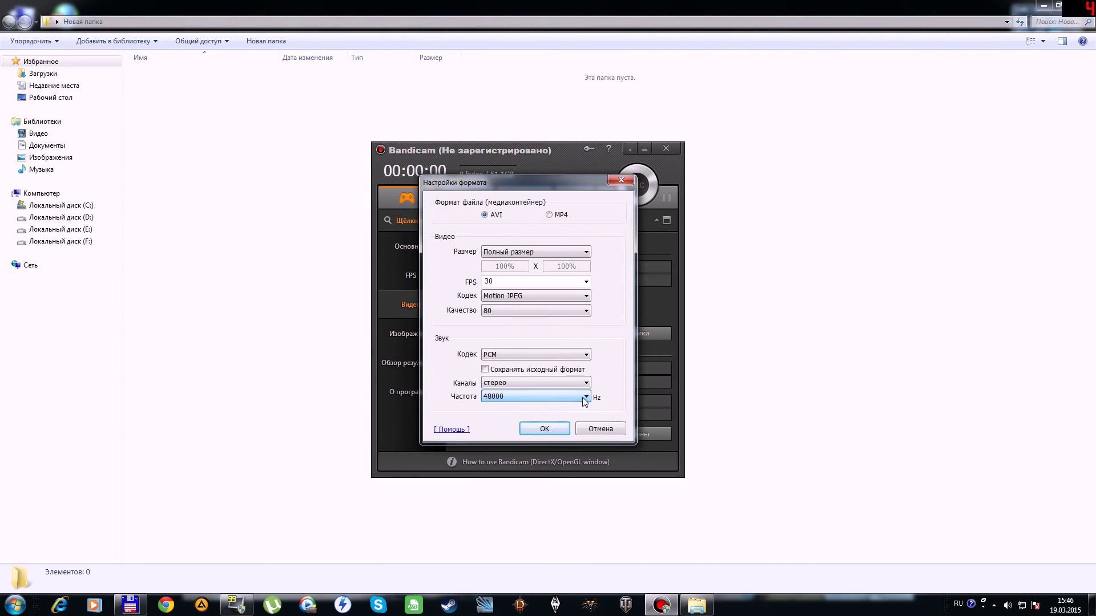
left_click(545, 429)
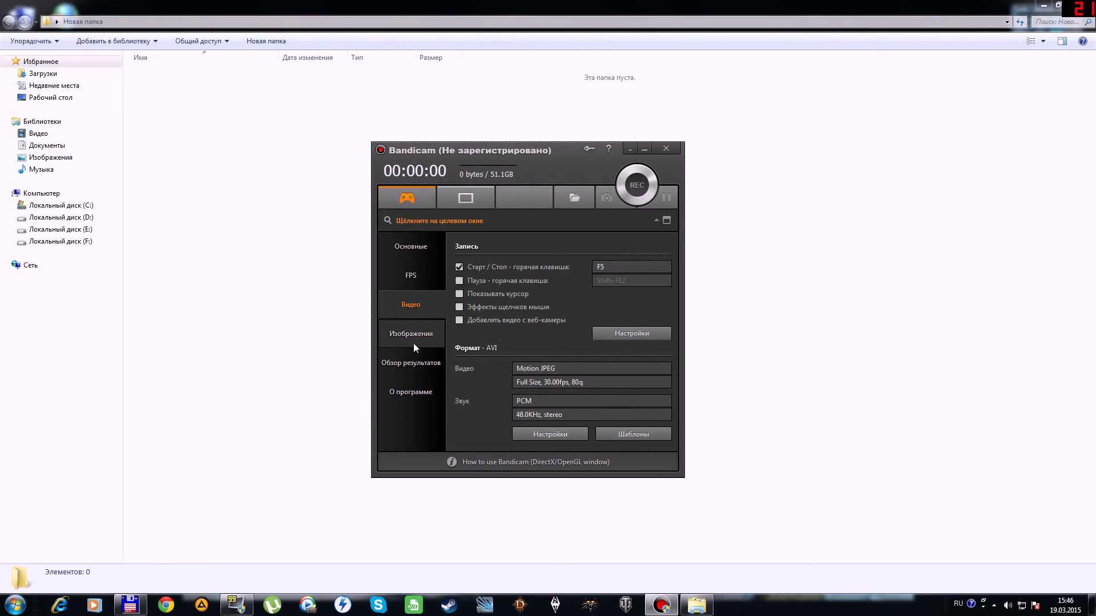
- Review the image capture hotkey and format settings, and return to the general settings
left_click(437, 337)
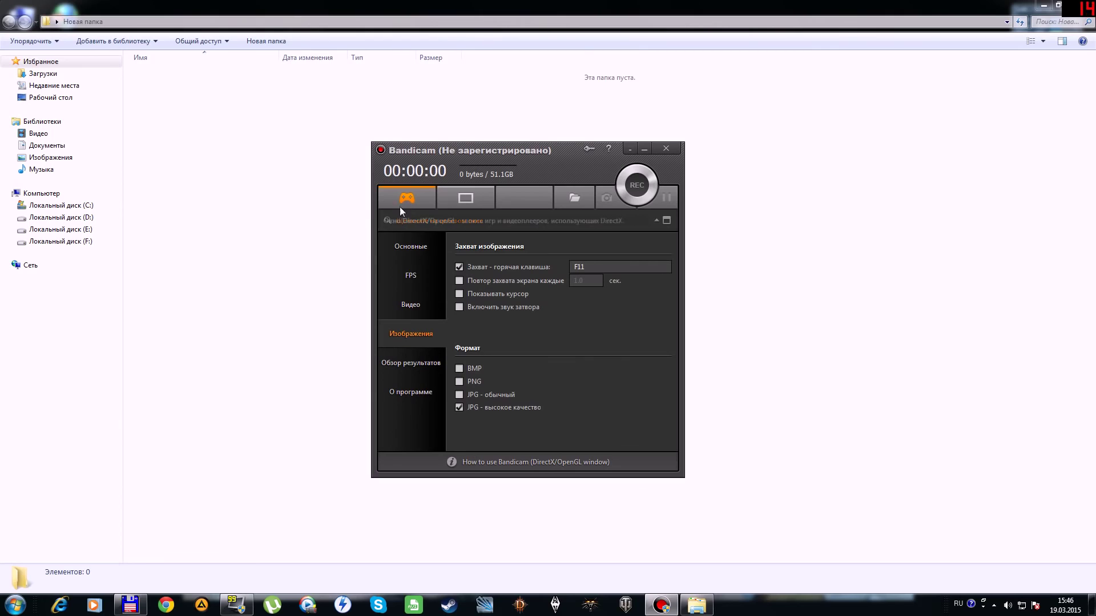
left_click(408, 248)
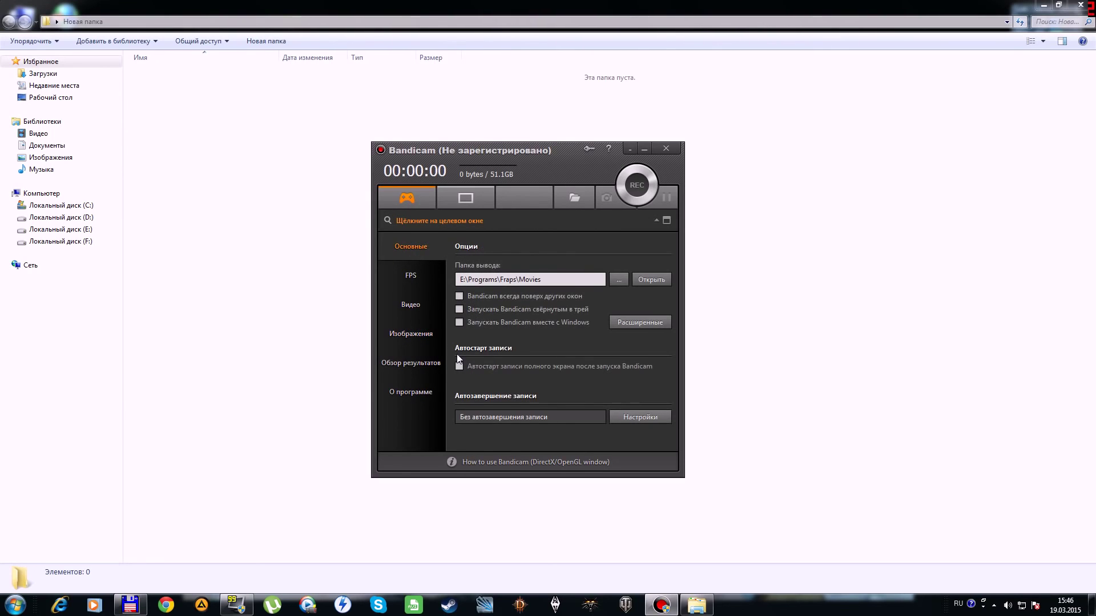